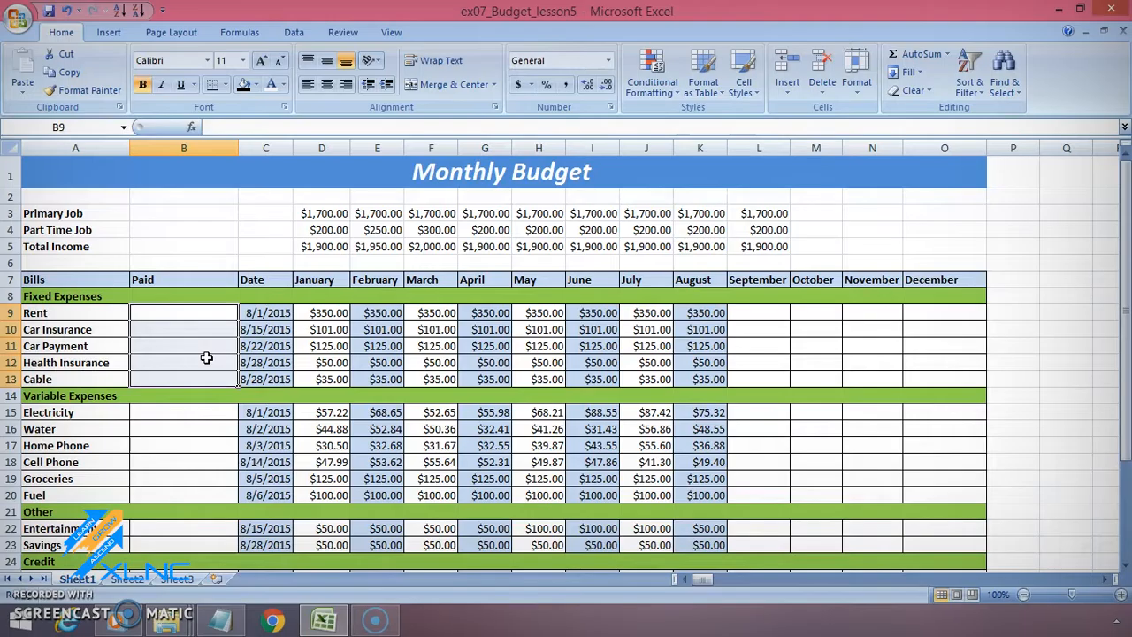
Step: Enter "Yes" as the Paid status for Rent in cell B9
click(195, 312)
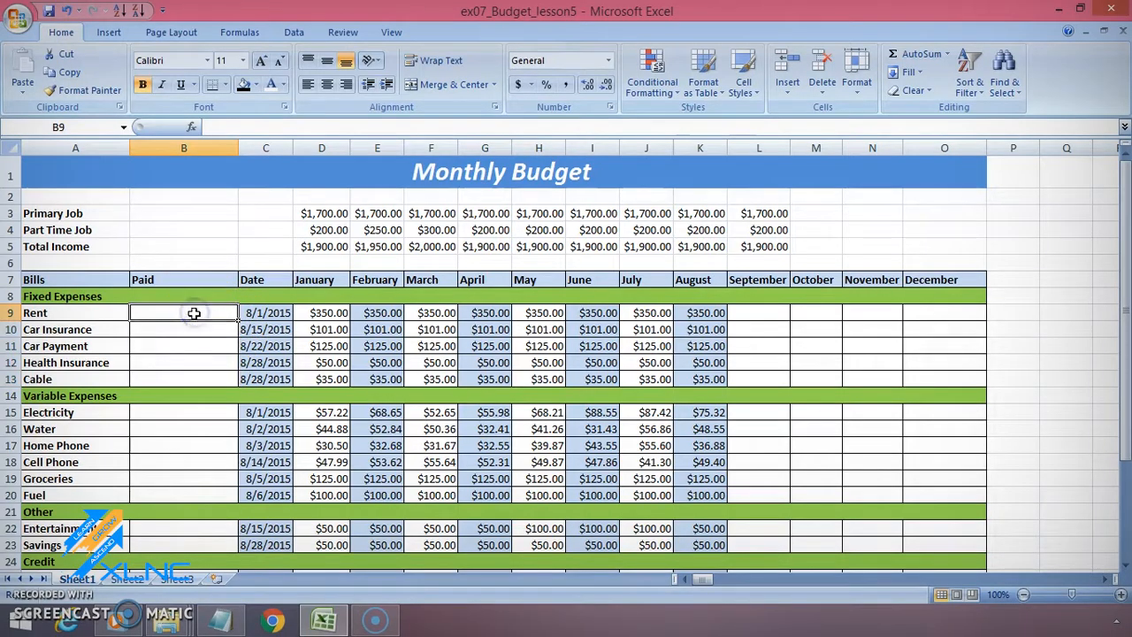
text(Yes)
key(Return)
click(215, 328)
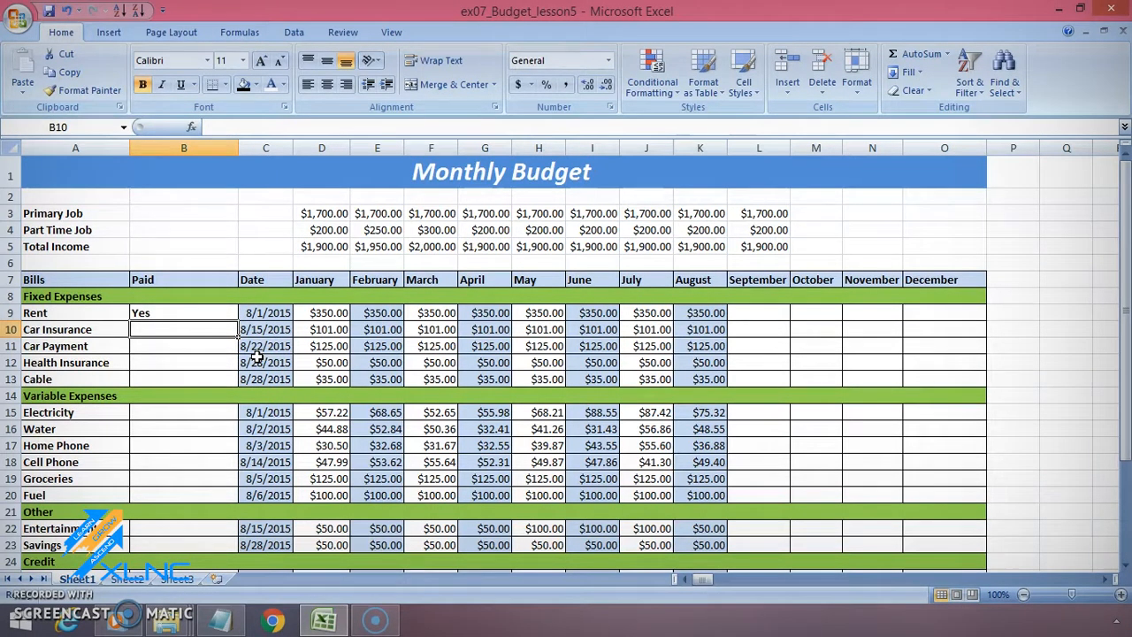
Step: Copy Rent's "Yes" from B9 and paste it into Car Insurance's Paid cell, B10
click(191, 305)
click(177, 311)
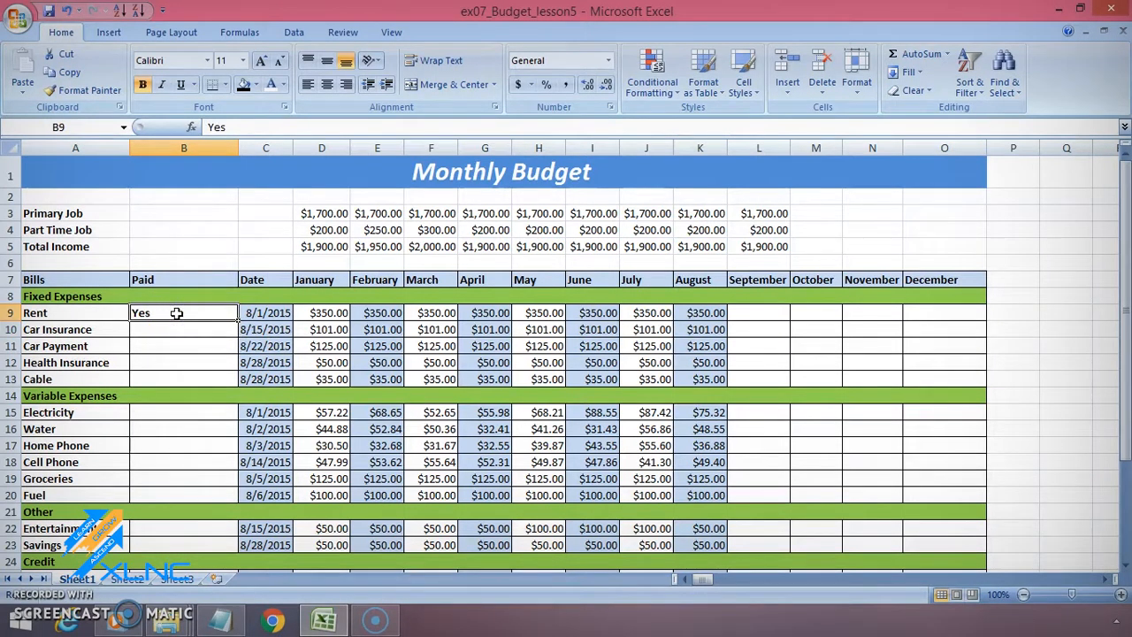
click(97, 78)
click(71, 73)
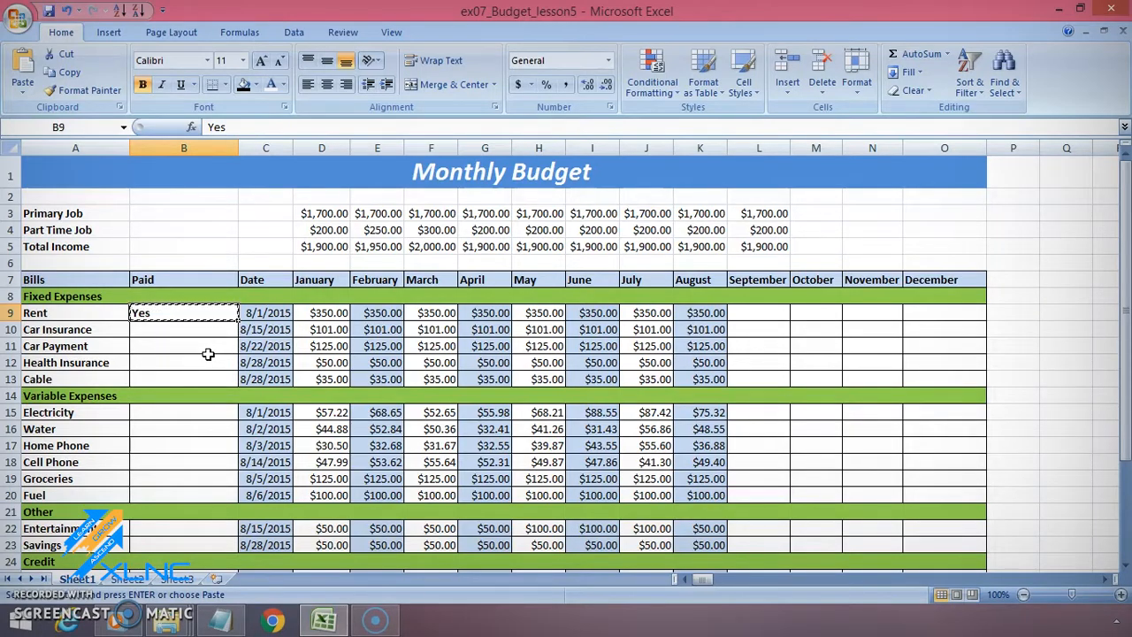
click(157, 383)
click(175, 327)
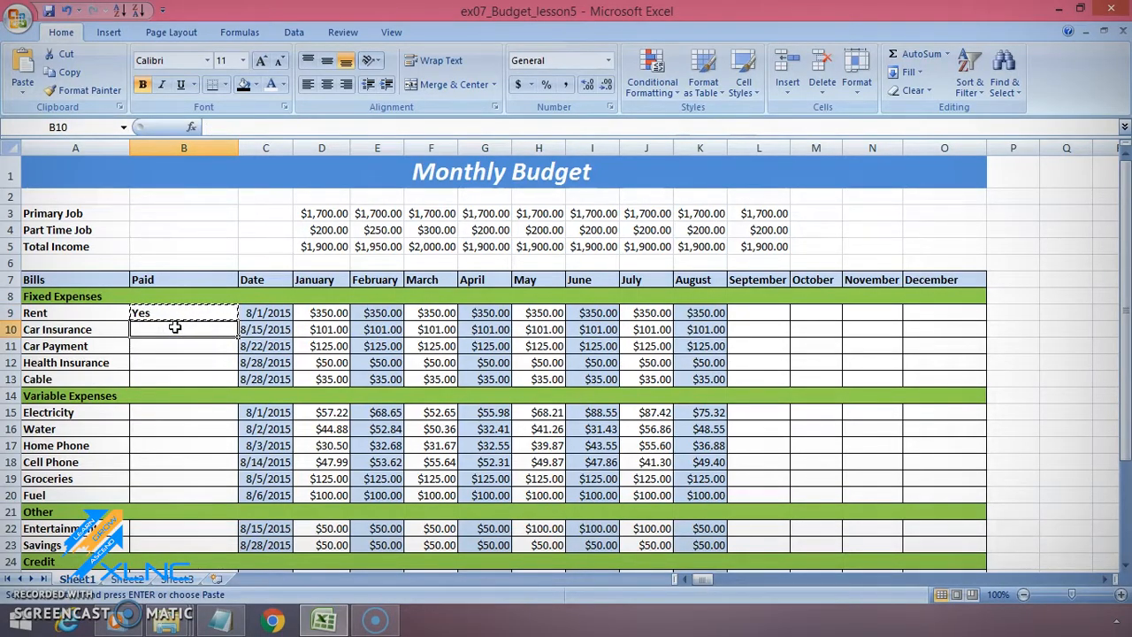
click(22, 71)
Step: Paste the copied "Yes" into the Paid cells for Car Payment through Cable, B11:B13, and end copy mode
drag(156, 343, 148, 377)
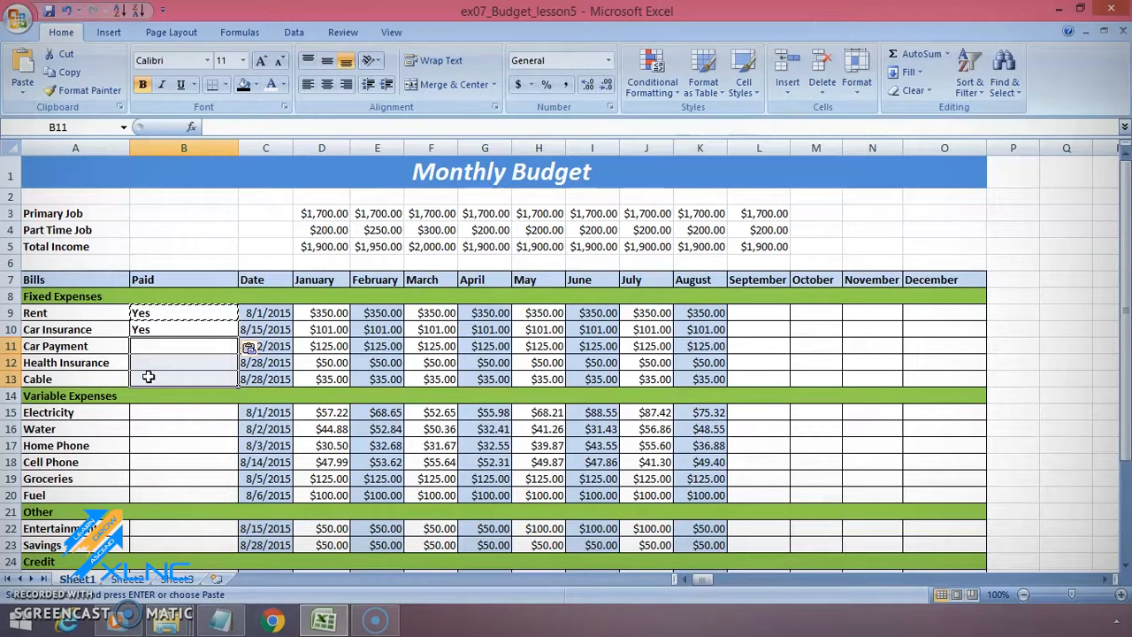
click(23, 67)
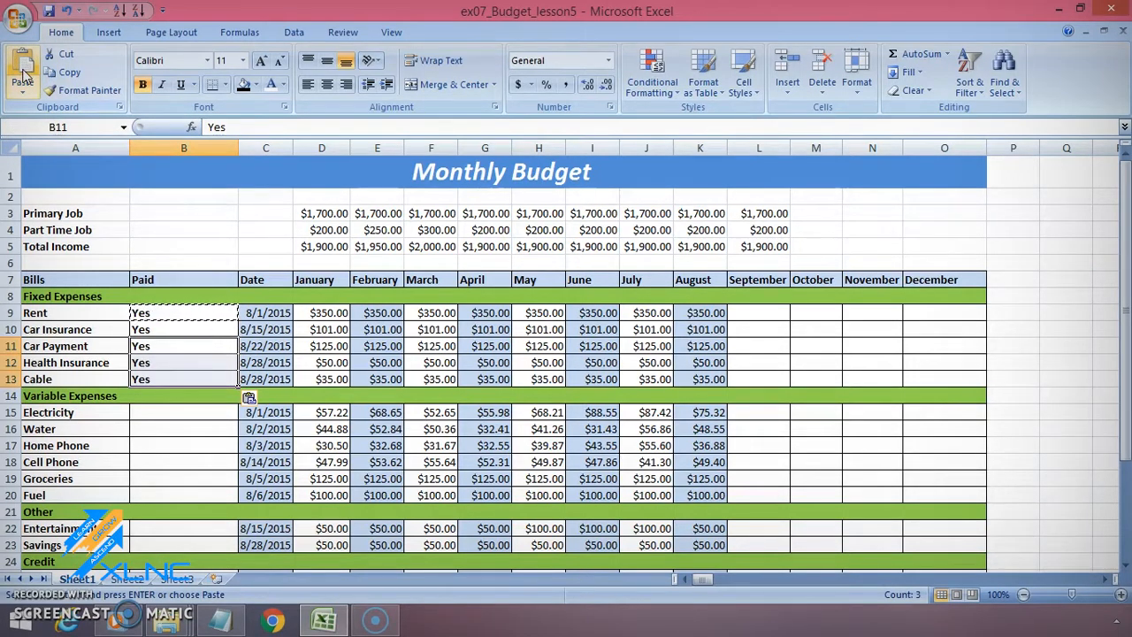
double_click(168, 312)
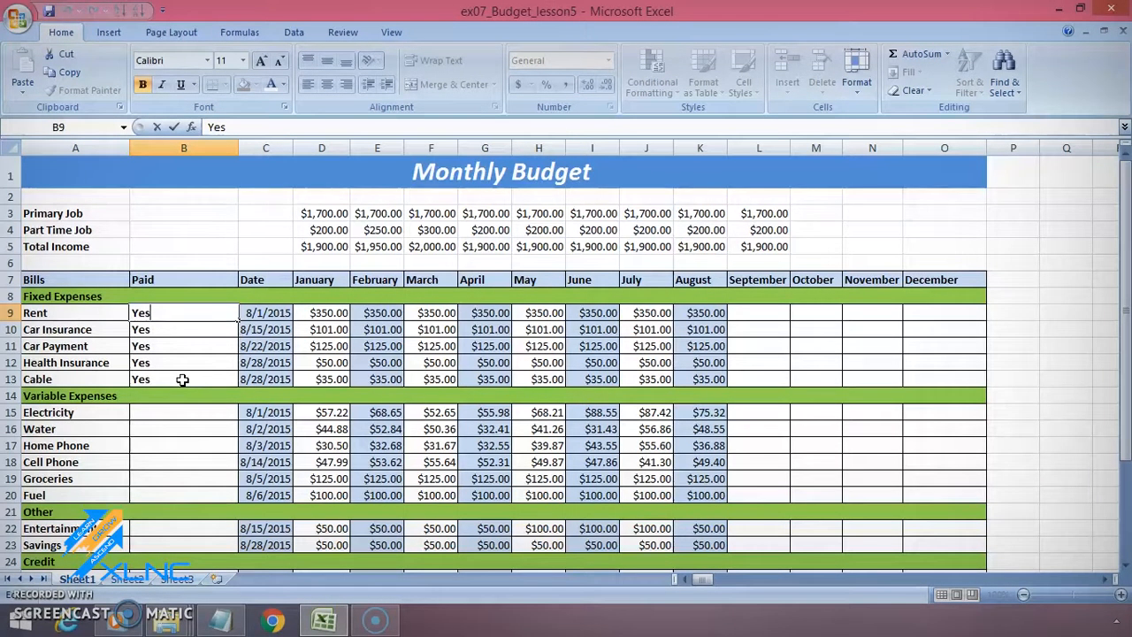
key(Escape)
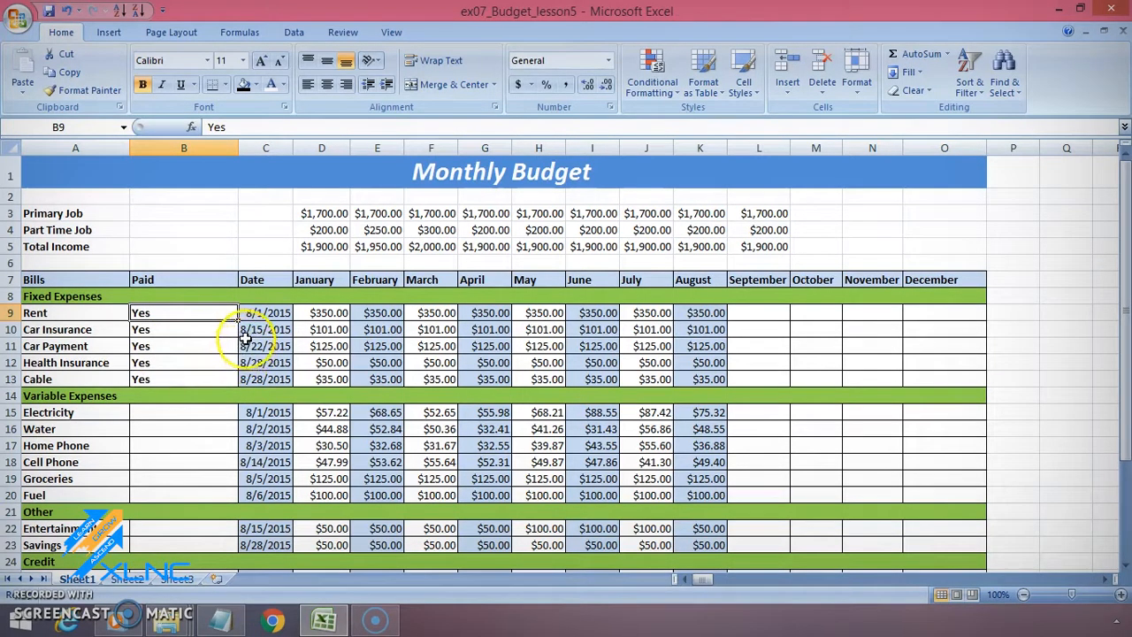
Step: Cut Rent's "Yes" from B9 and paste it into Electricity's Paid cell, B15
click(73, 56)
click(183, 412)
click(24, 75)
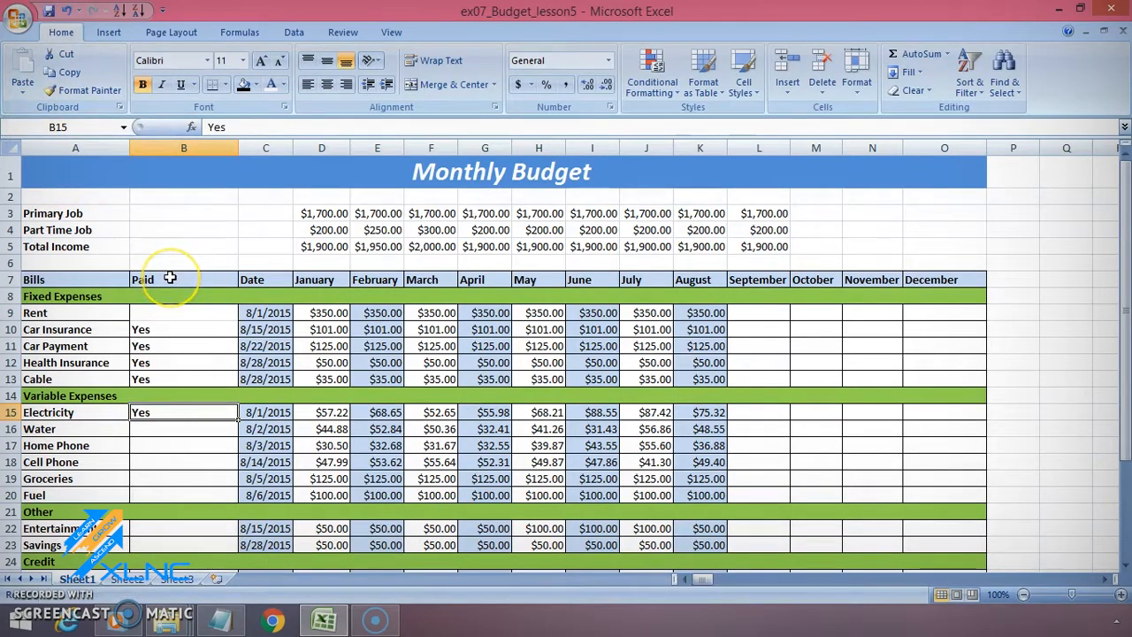
click(184, 309)
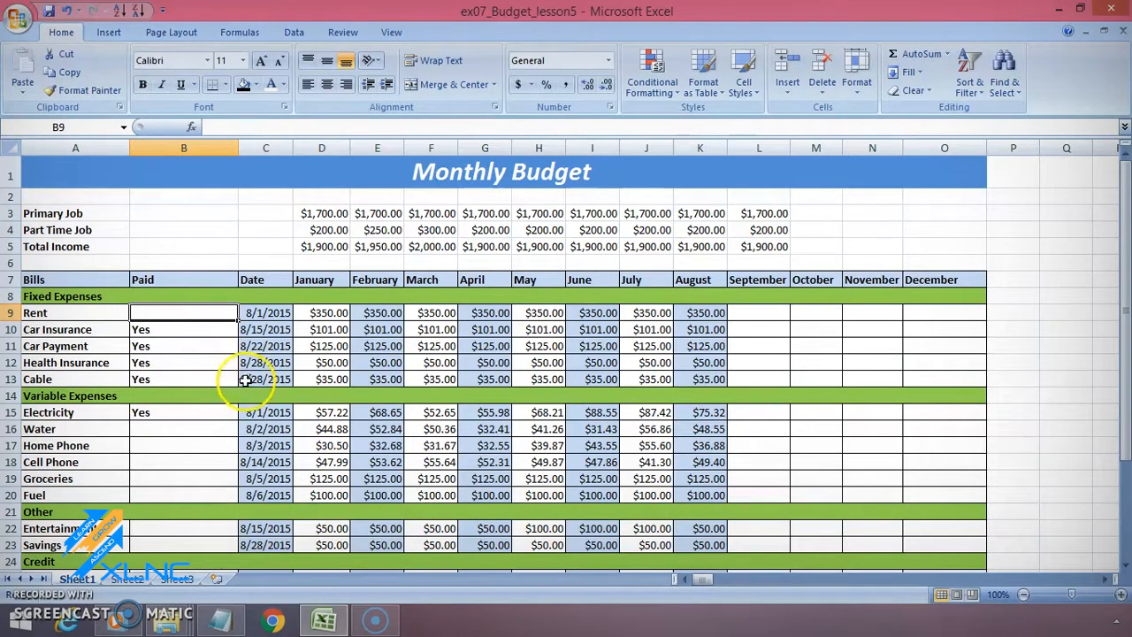
Step: Copy Electricity's "Yes" from B15 back into Rent's Paid cell, B9, and end copy mode
click(157, 414)
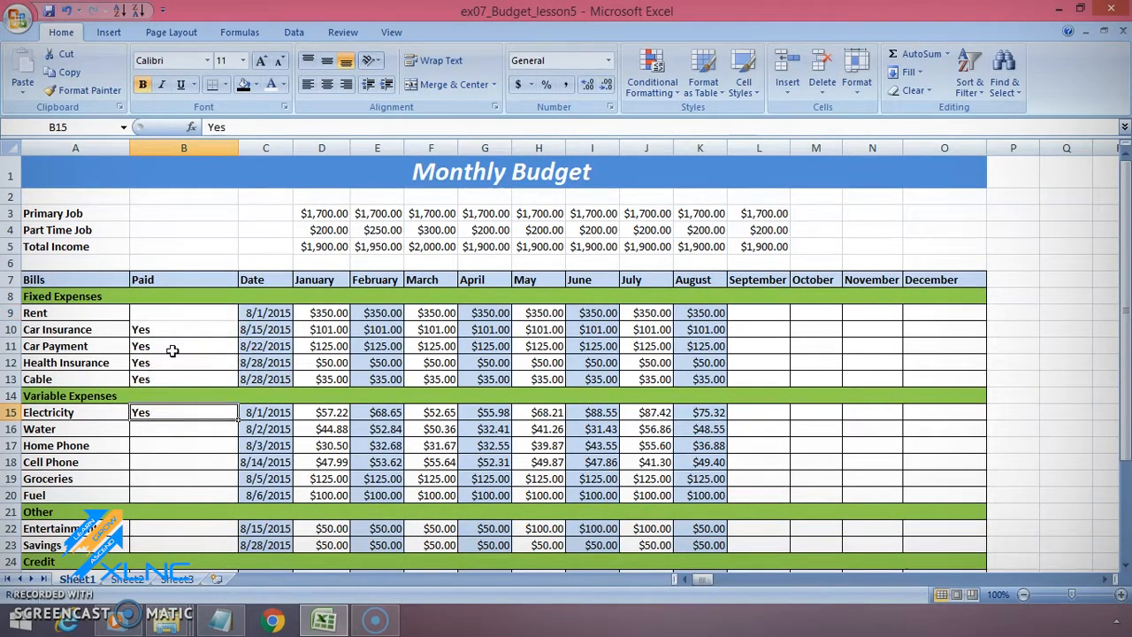
click(71, 73)
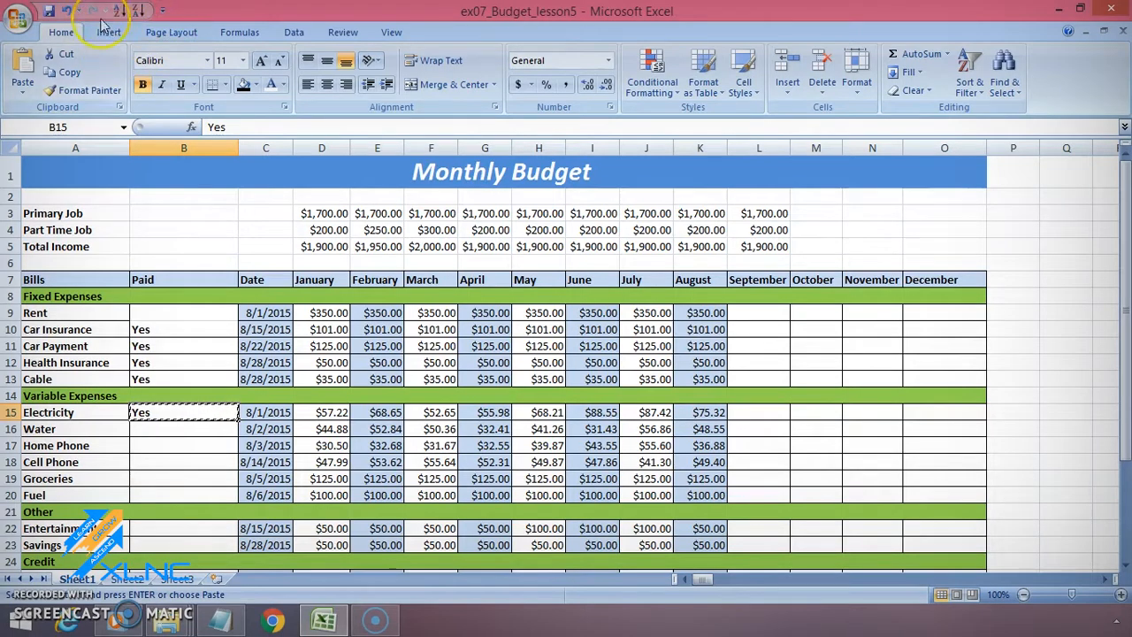
click(186, 310)
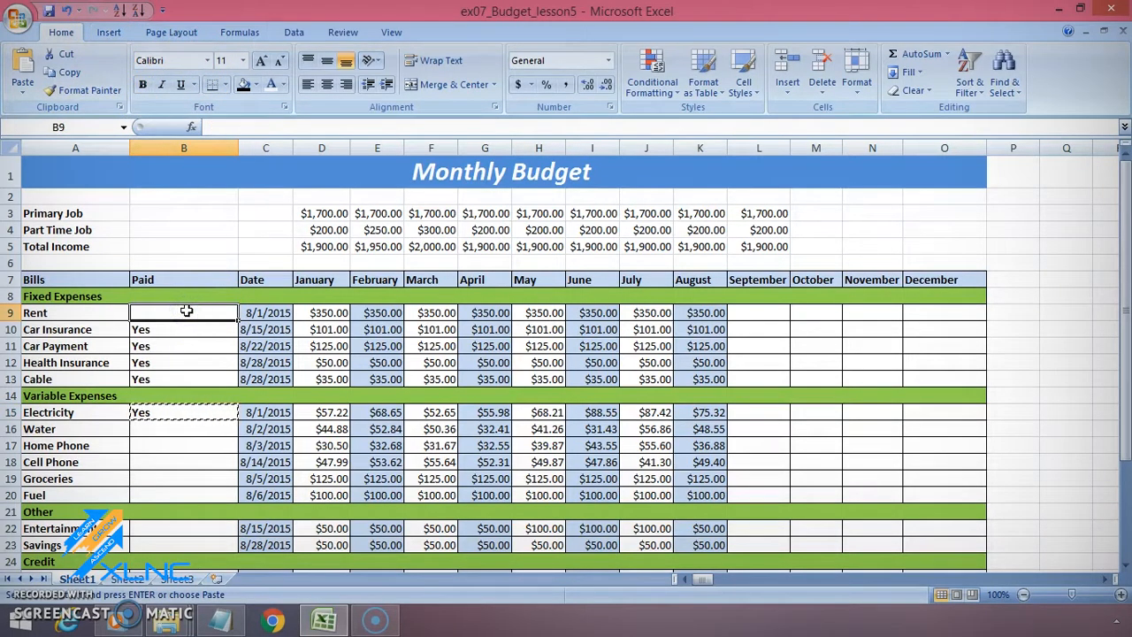
key(ctrl+v)
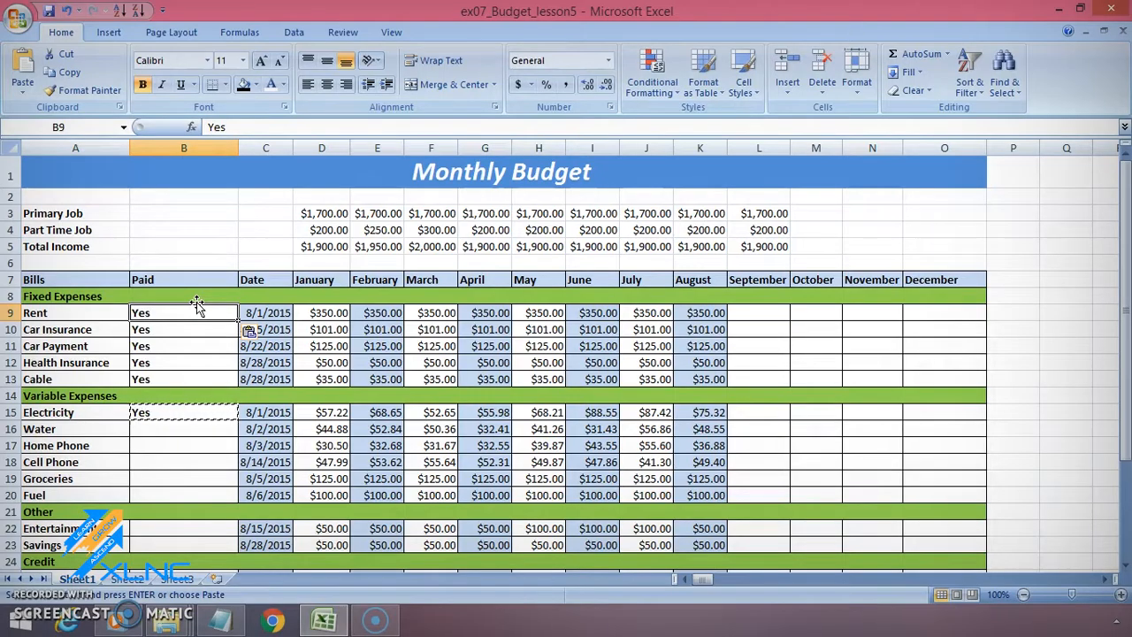
key(Escape)
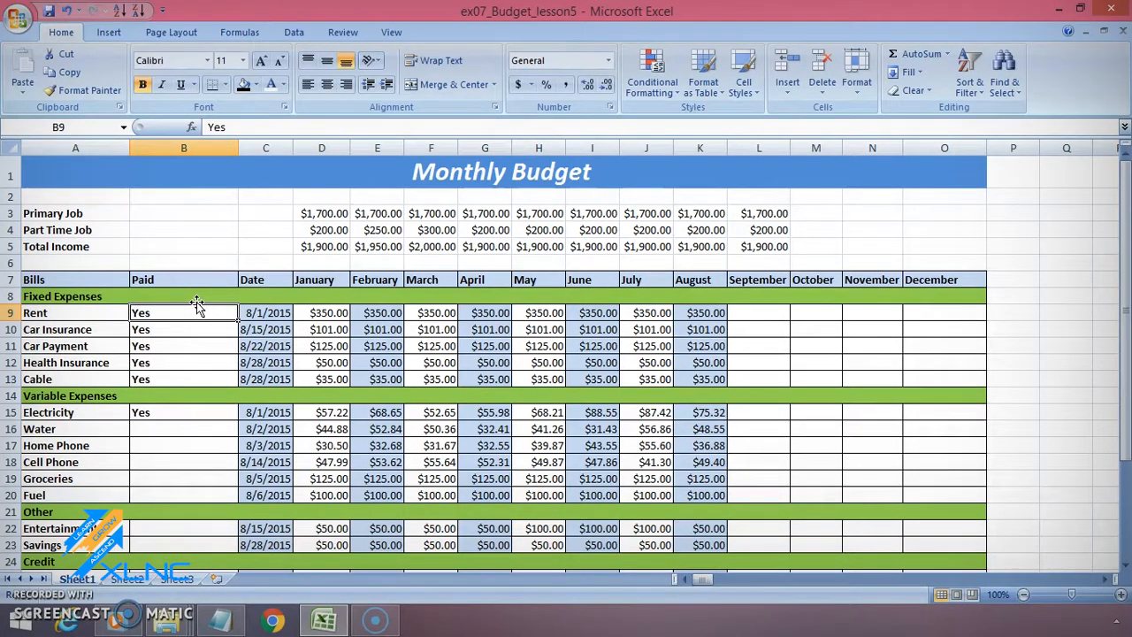
Step: Move the income block A3:L5 below the Remaining row so it starts at A32, and check the January Total Income formula
click(322, 247)
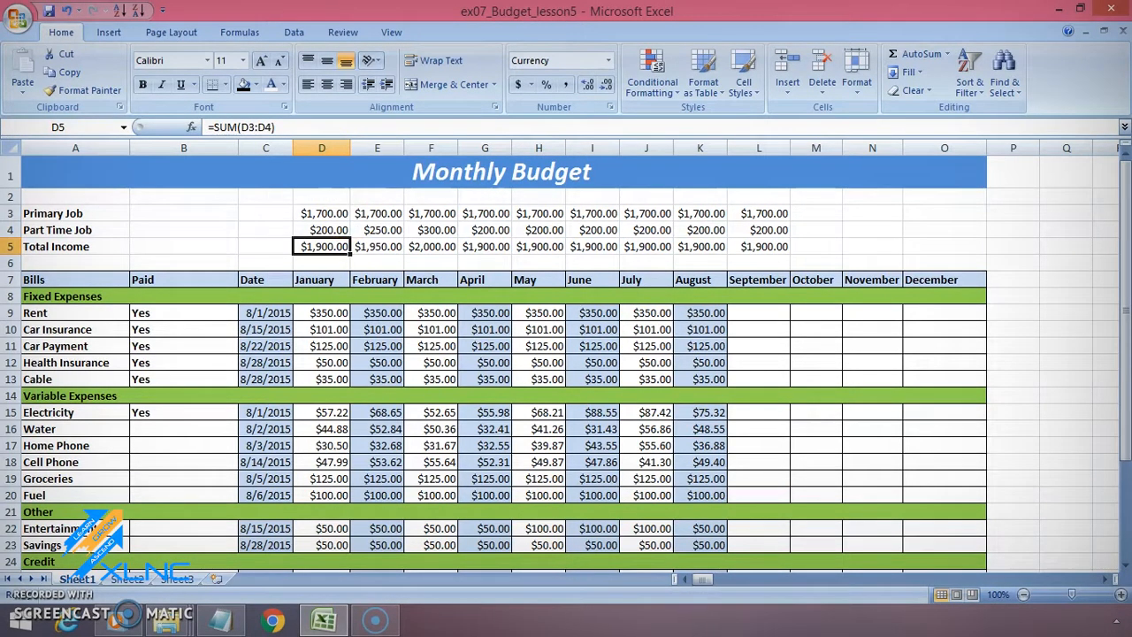
drag(44, 213, 778, 249)
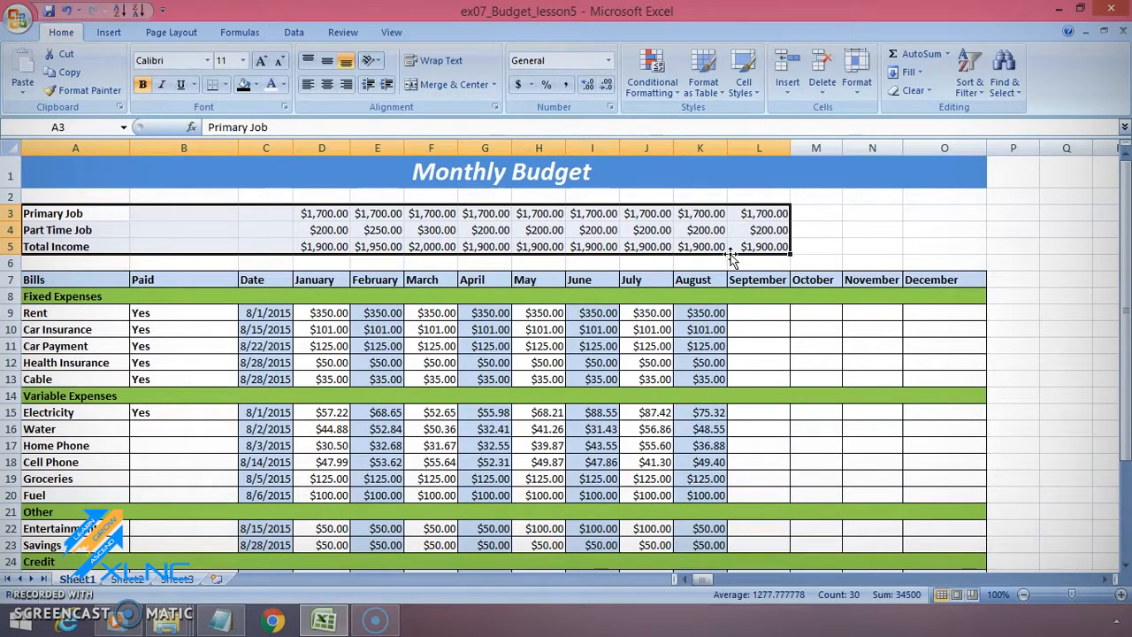
drag(730, 254, 677, 559)
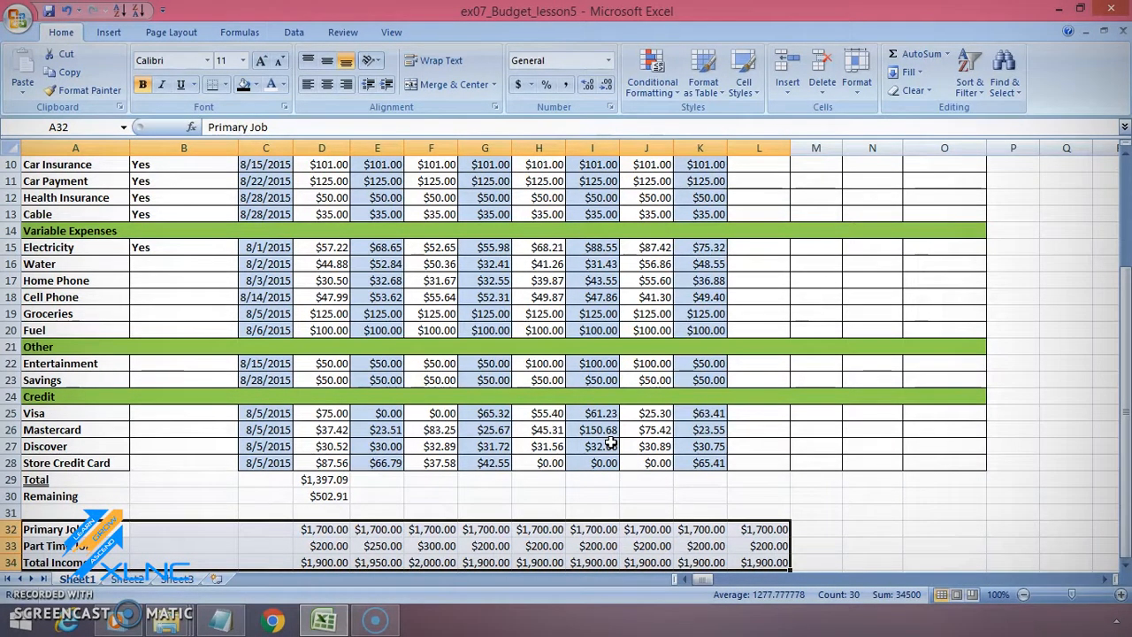
scroll(540, 498, down, 1)
click(320, 512)
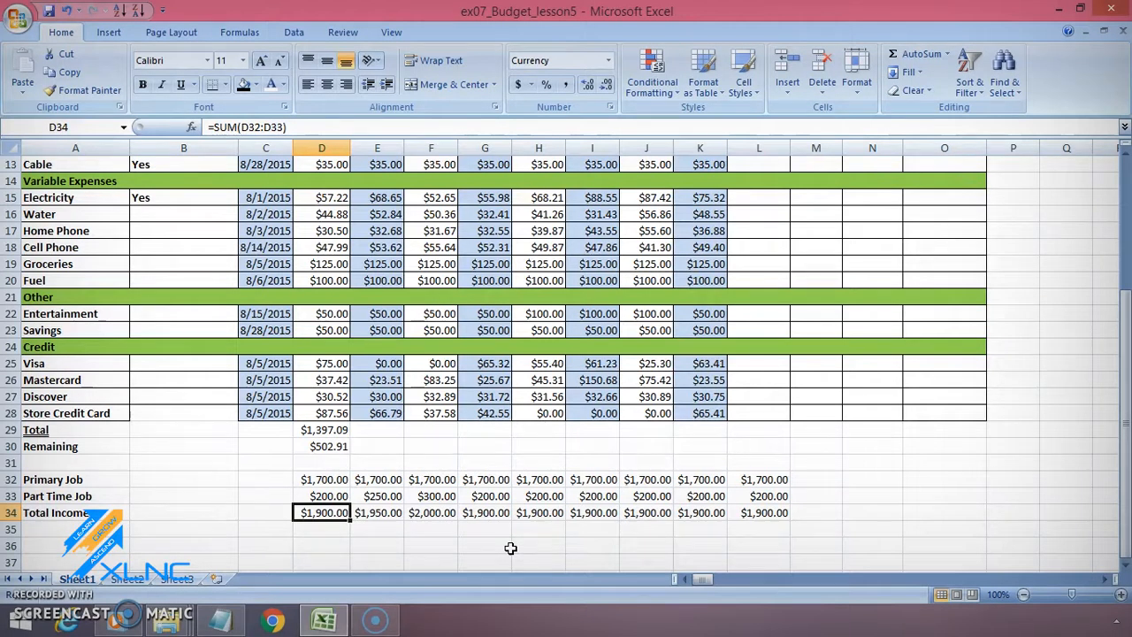
Step: Enter "No" as the Paid status for Water in B16 and fill it down through Fuel in B20
scroll(510, 548, up, 1)
drag(181, 248, 216, 328)
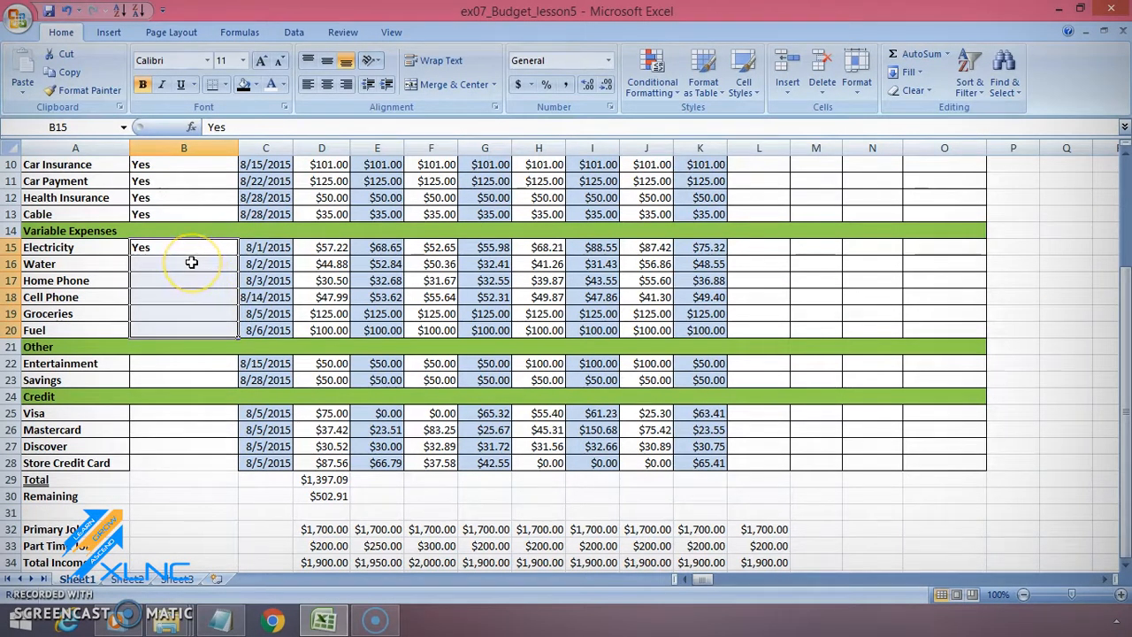
drag(191, 263, 193, 337)
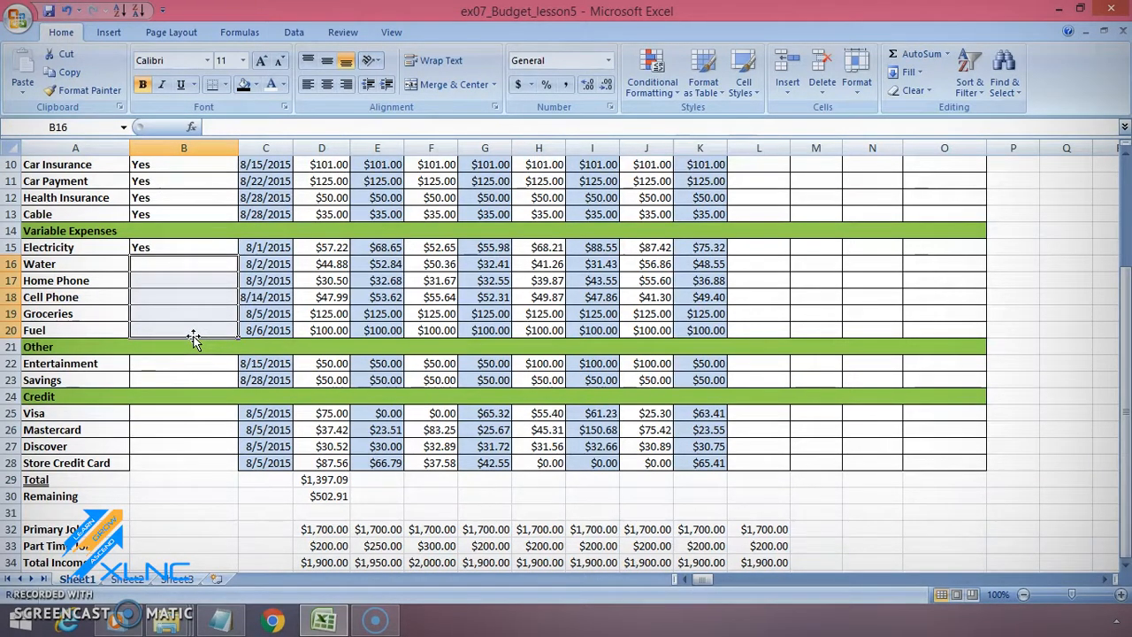
click(194, 258)
text(No)
key(Return)
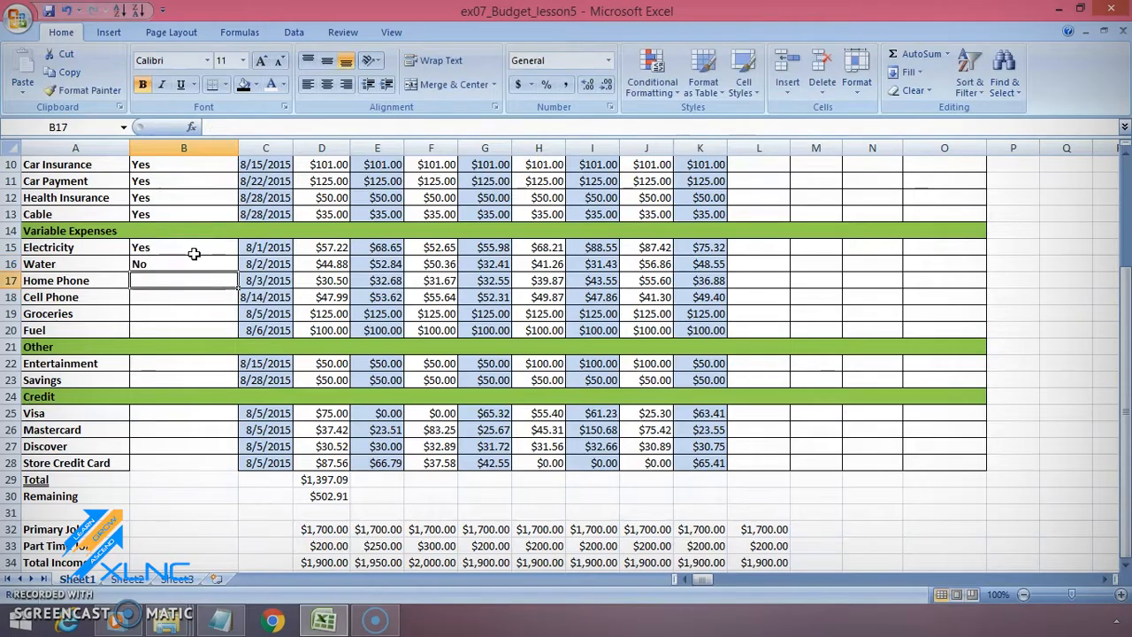
click(221, 264)
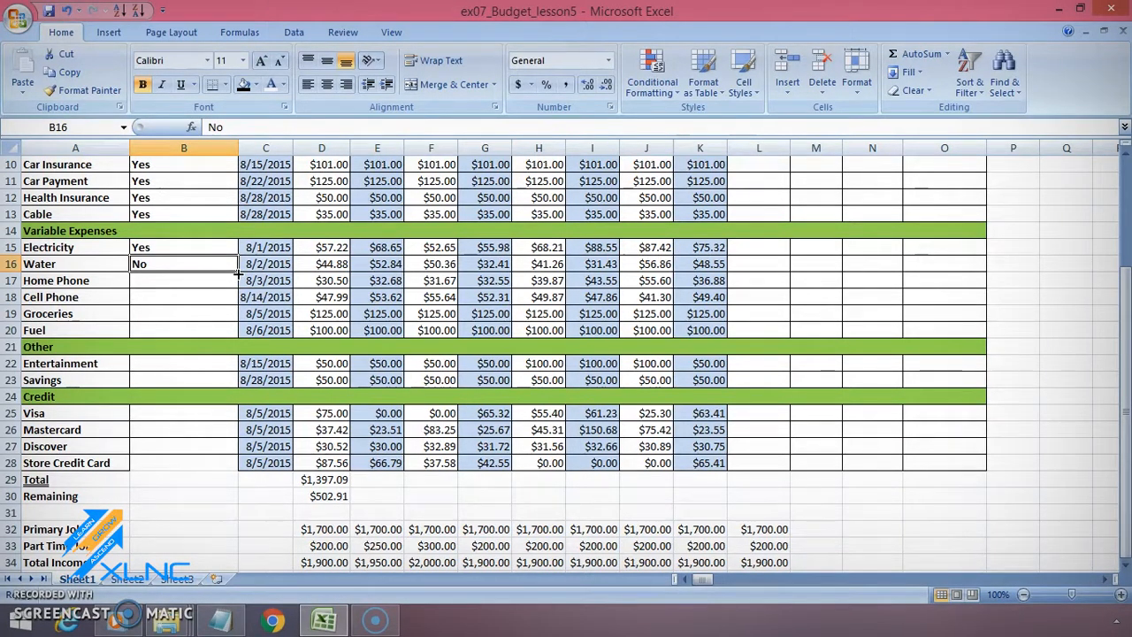
drag(238, 274, 230, 333)
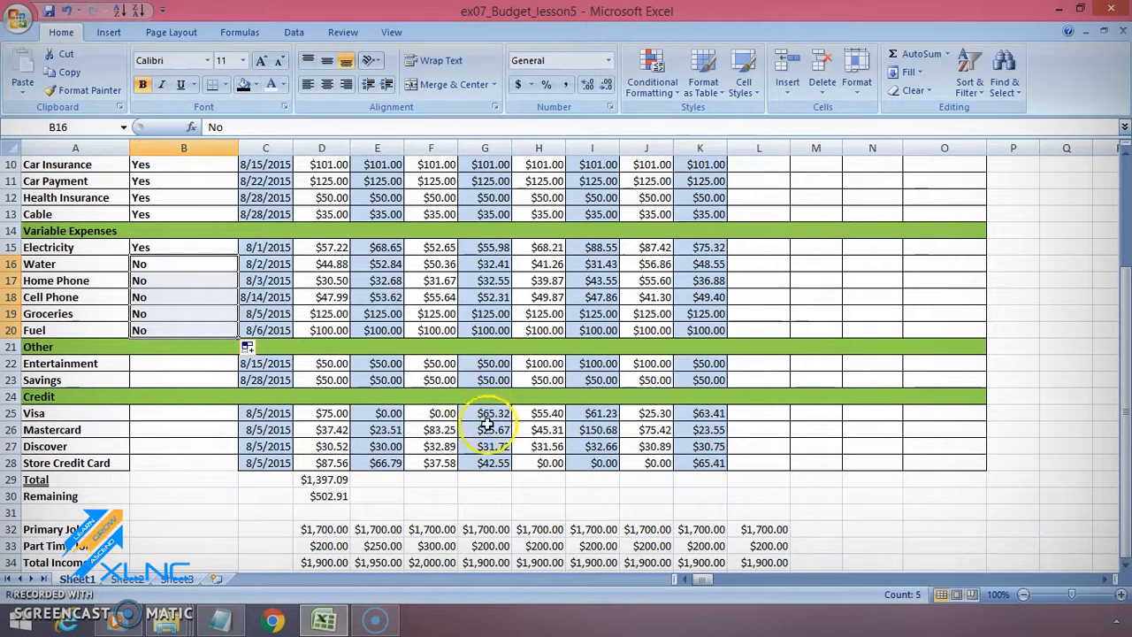
Step: Fill the August fixed expense amounts, K9:K13, across September through December
scroll(518, 446, up, 3)
drag(699, 313, 952, 384)
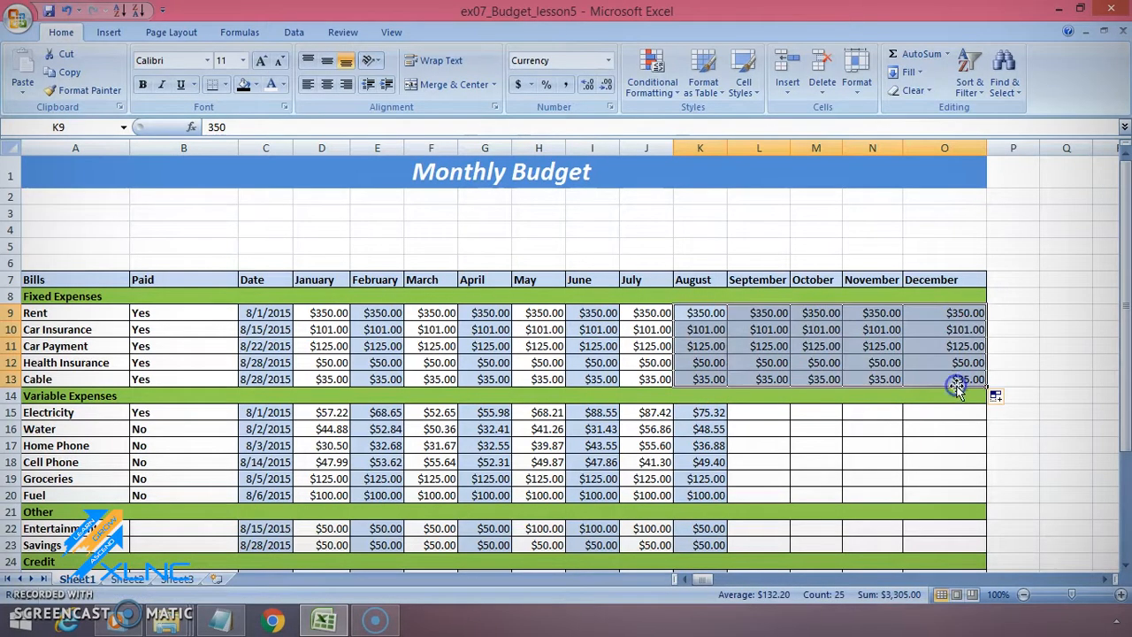